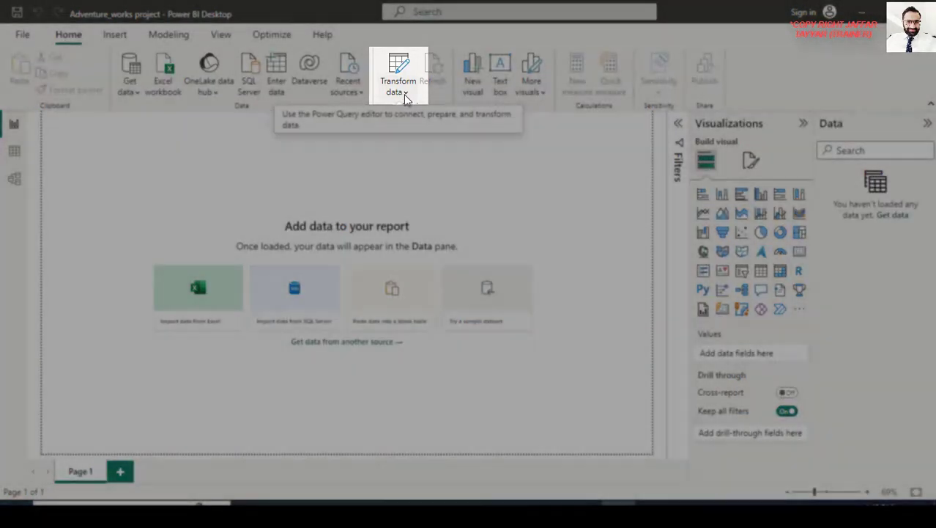
Step: Open the Power Query Editor for the Adventure_works project
left_click(405, 94)
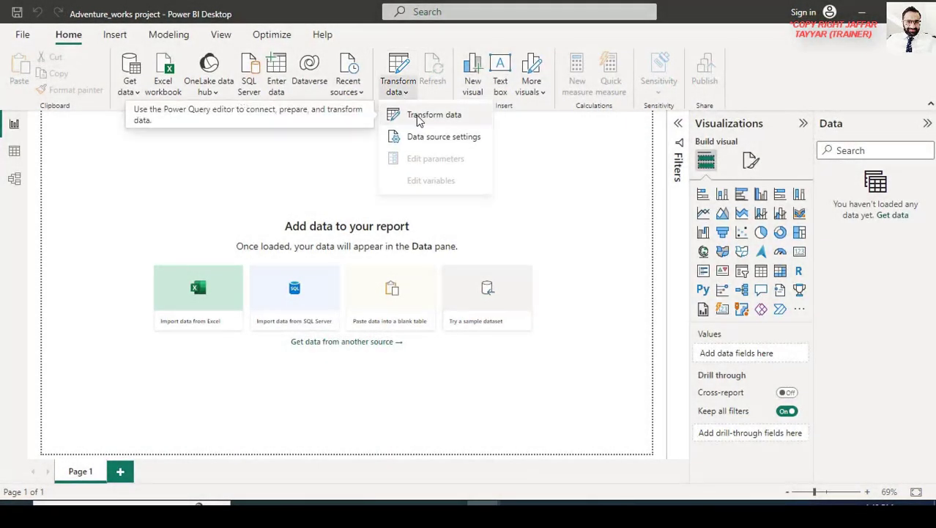
left_click(419, 117)
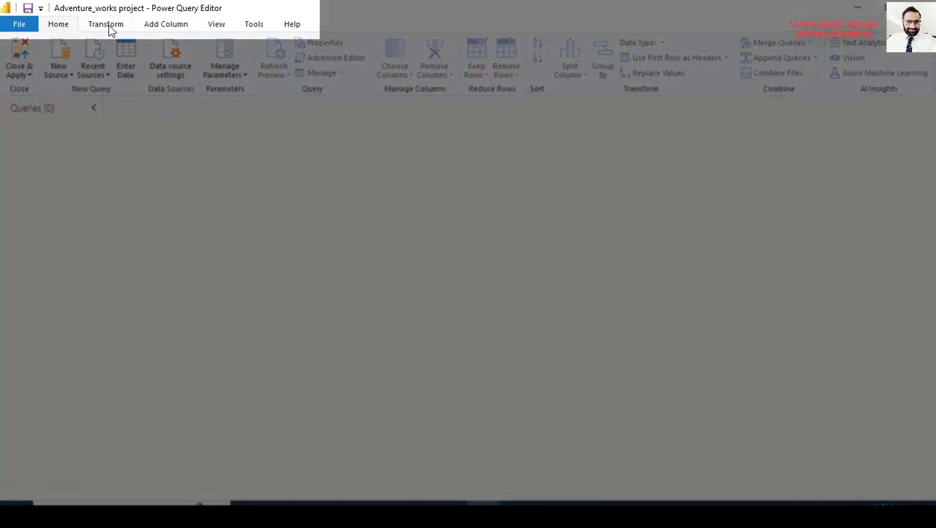
left_click(110, 28)
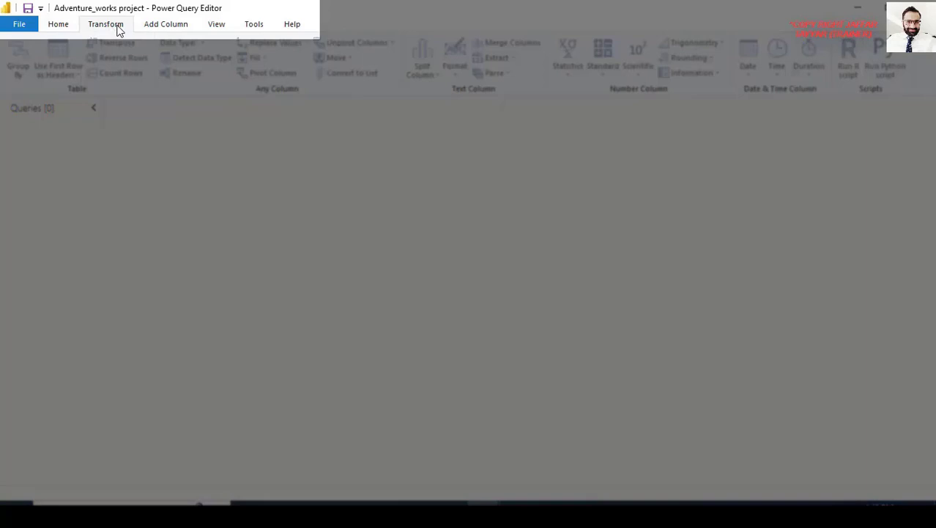
left_click(171, 33)
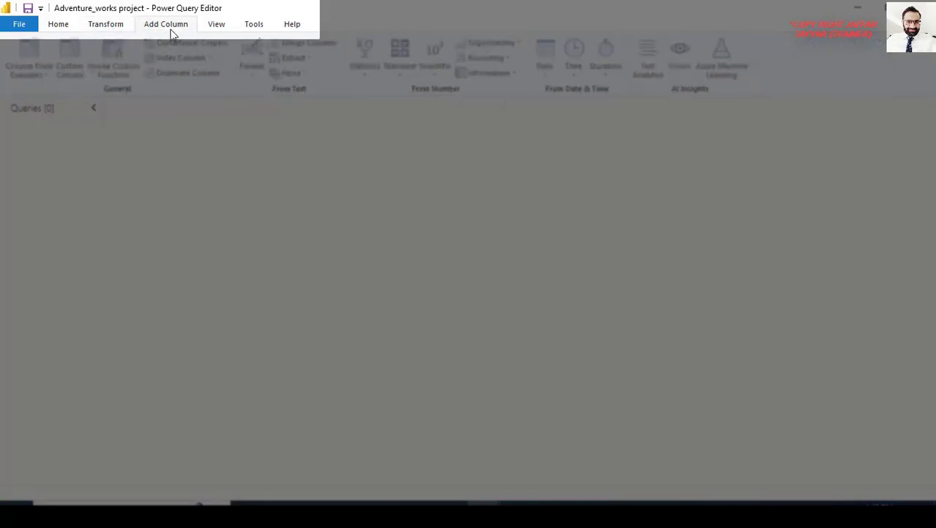
left_click(220, 32)
left_click(263, 31)
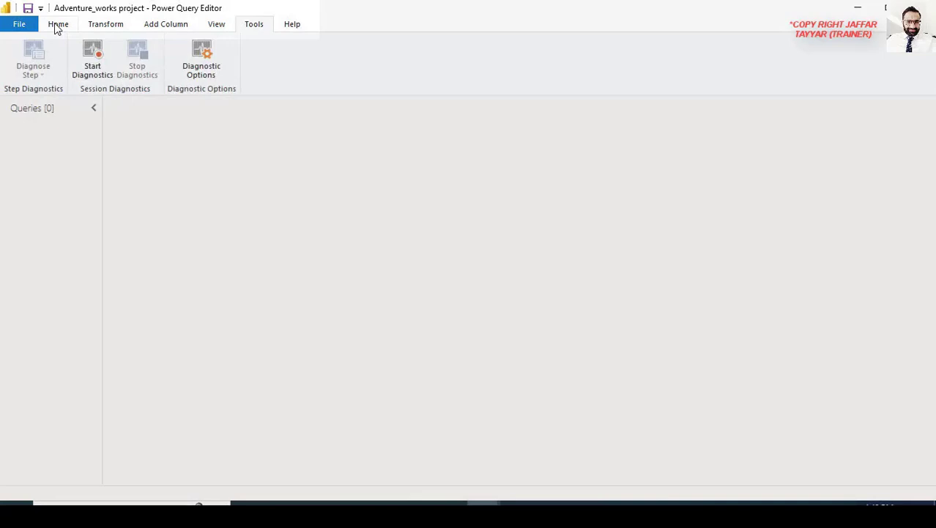
left_click(57, 28)
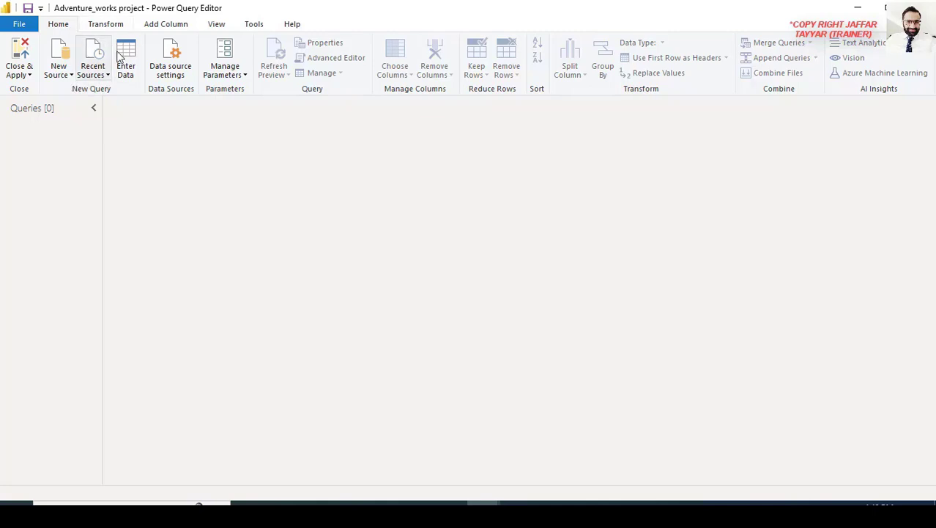
Step: Import AdventureWorks Customer Lookup.csv from the AdventureWorks Raw Data folder in Resources as a new query, showing all file types
left_click(68, 76)
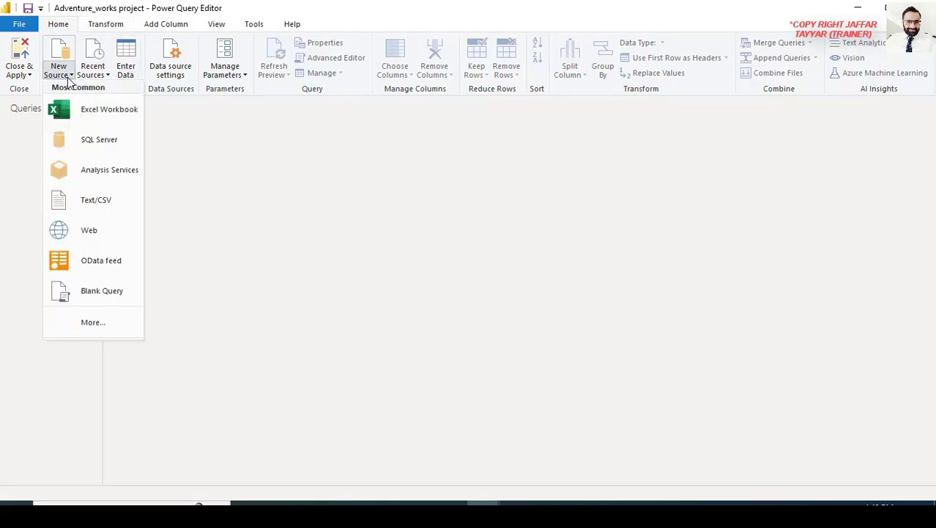
left_click(83, 115)
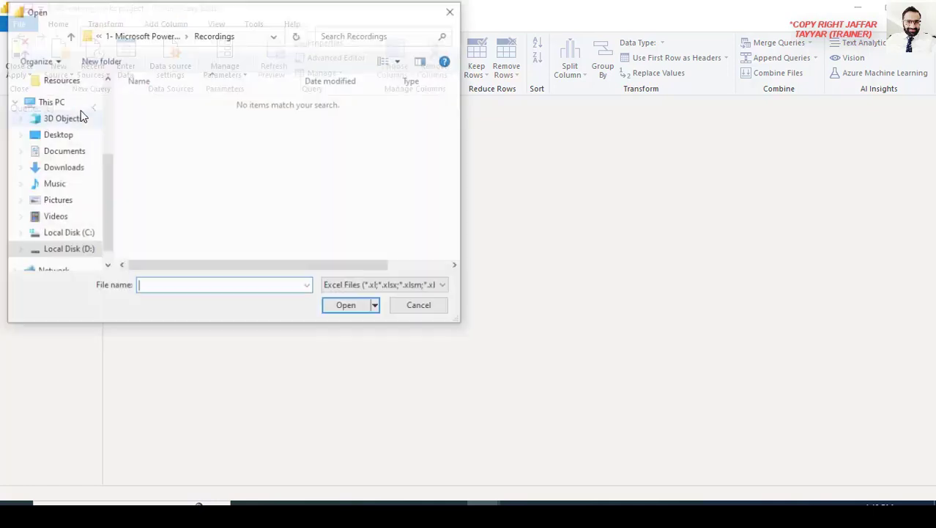
left_click(135, 38)
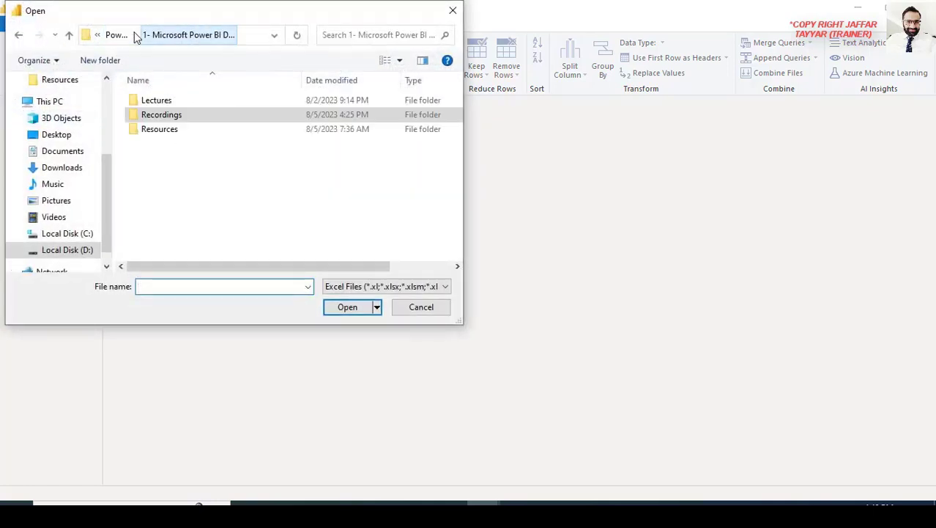
double_click(150, 129)
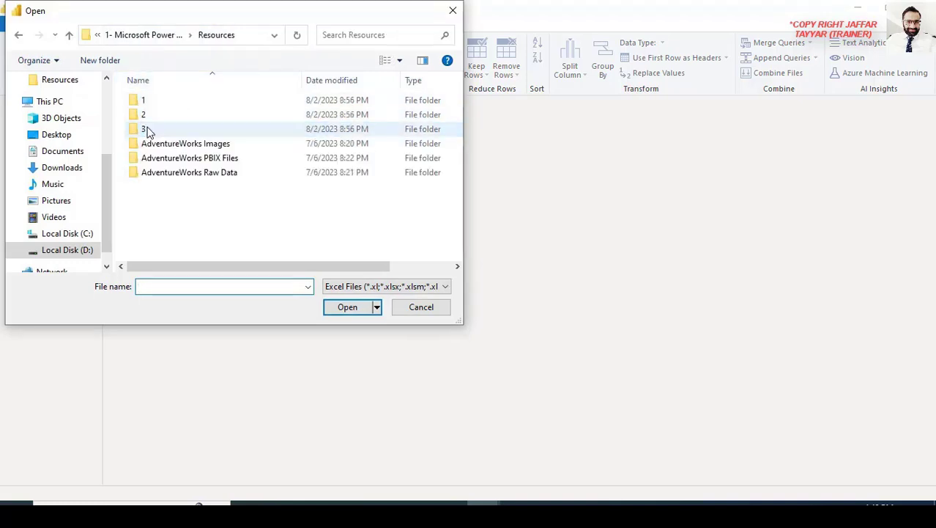
double_click(171, 173)
left_click(339, 290)
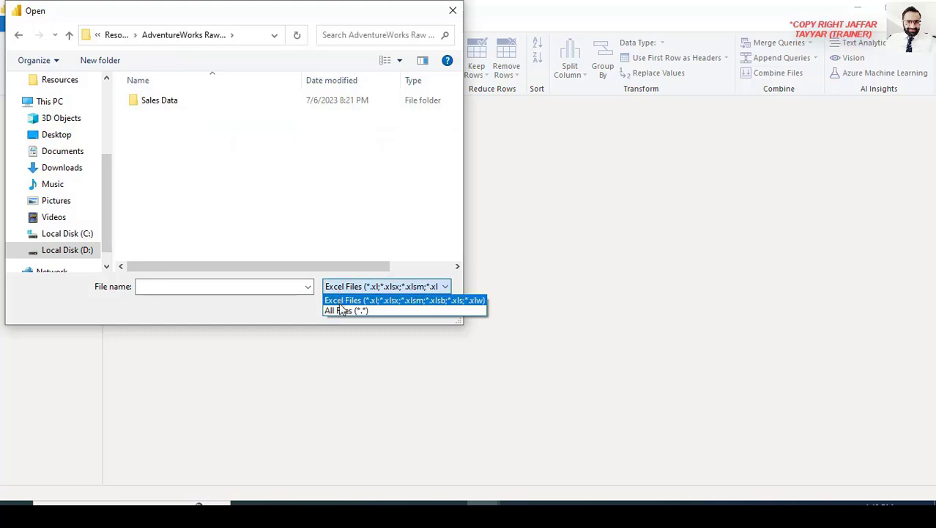
left_click(340, 309)
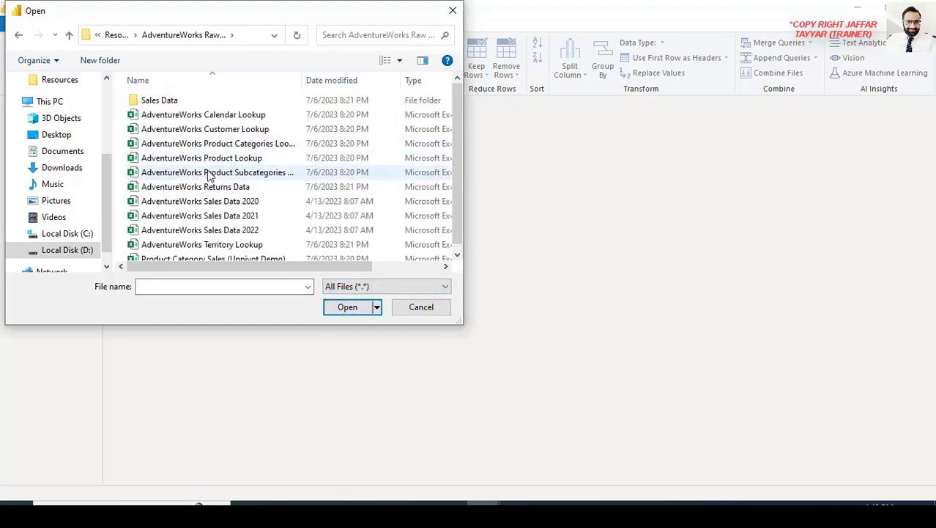
double_click(232, 131)
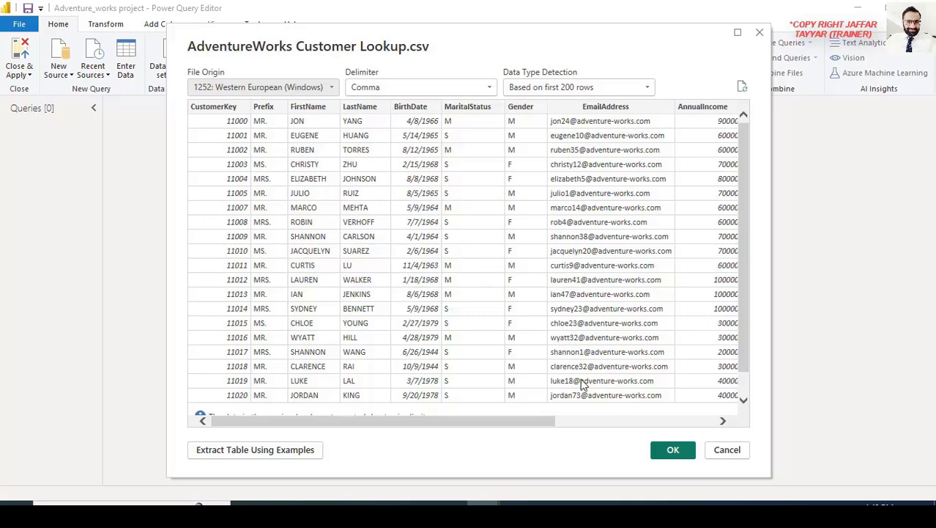
left_click(663, 451)
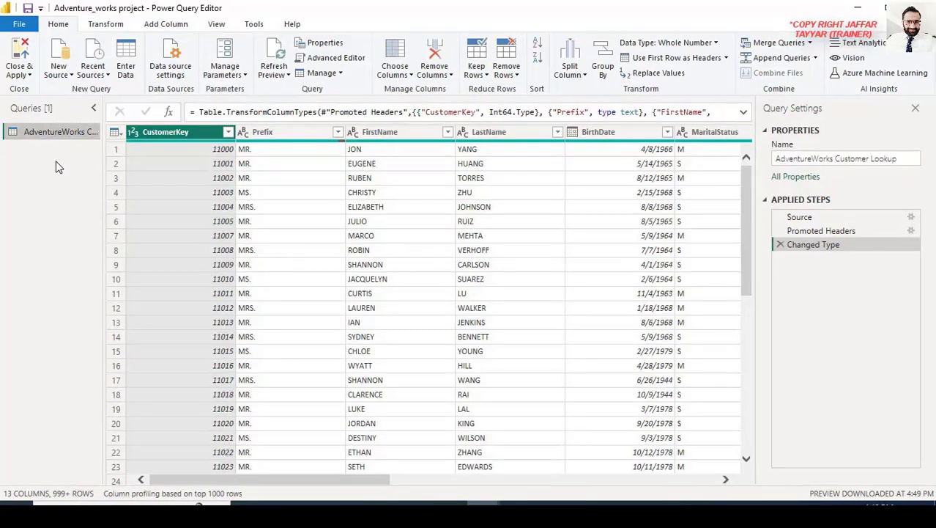
Step: Import AdventureWorks Product Lookup.csv from the same raw data folder as a second query, showing all file types
left_click(62, 76)
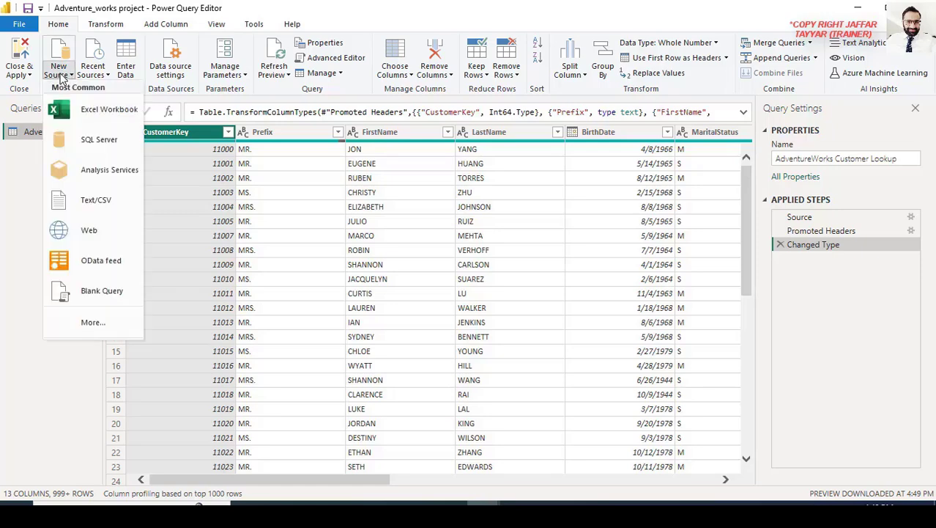
left_click(96, 109)
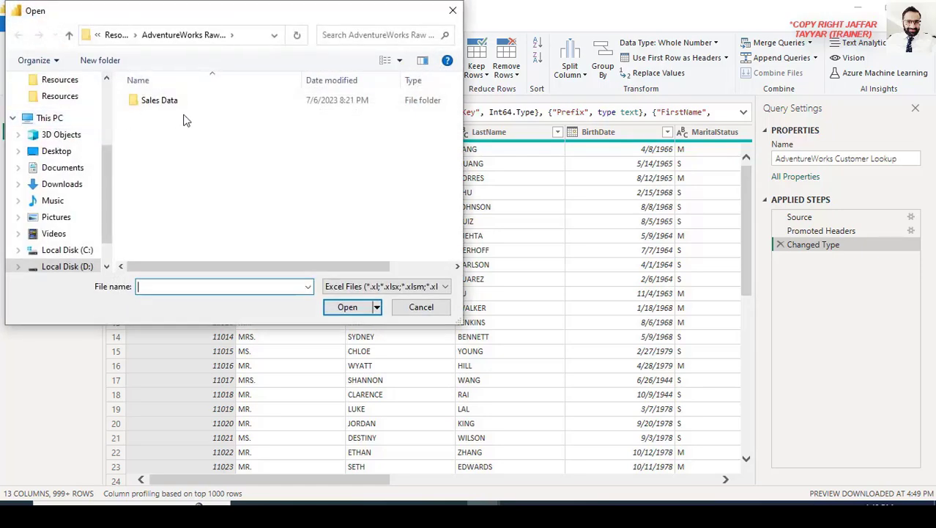
left_click(370, 286)
left_click(360, 310)
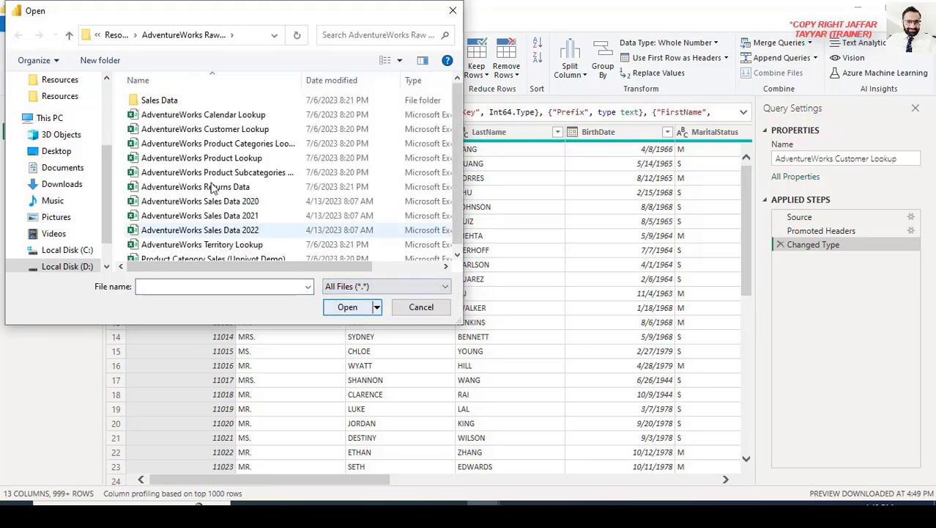
left_click(254, 160)
double_click(255, 159)
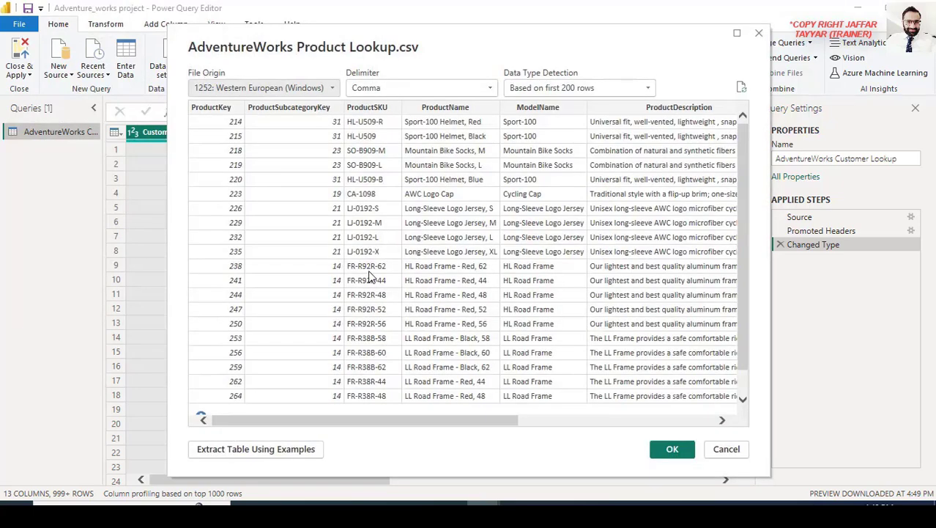
left_click(671, 449)
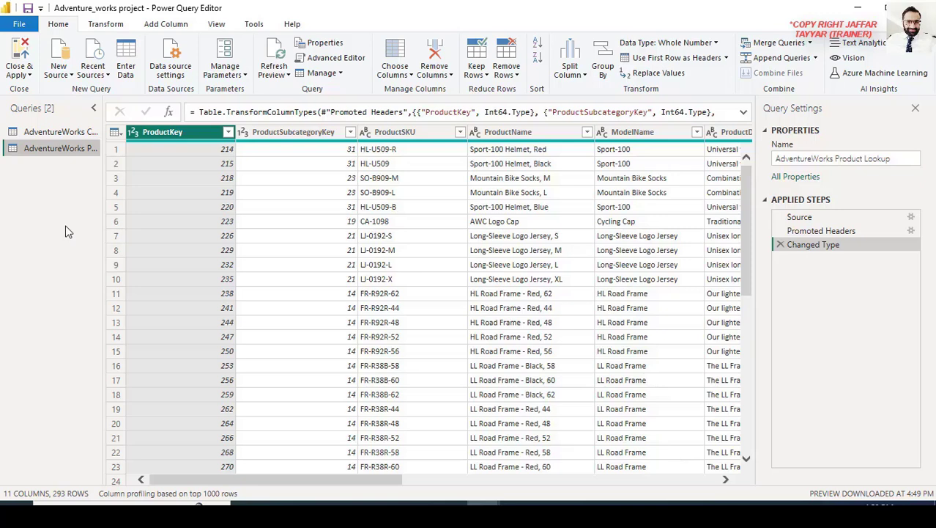
Step: Remove the FirstName column from the AdventureWorks Customer Lookup query and delete the resulting Removed Columns applied step
left_click(60, 131)
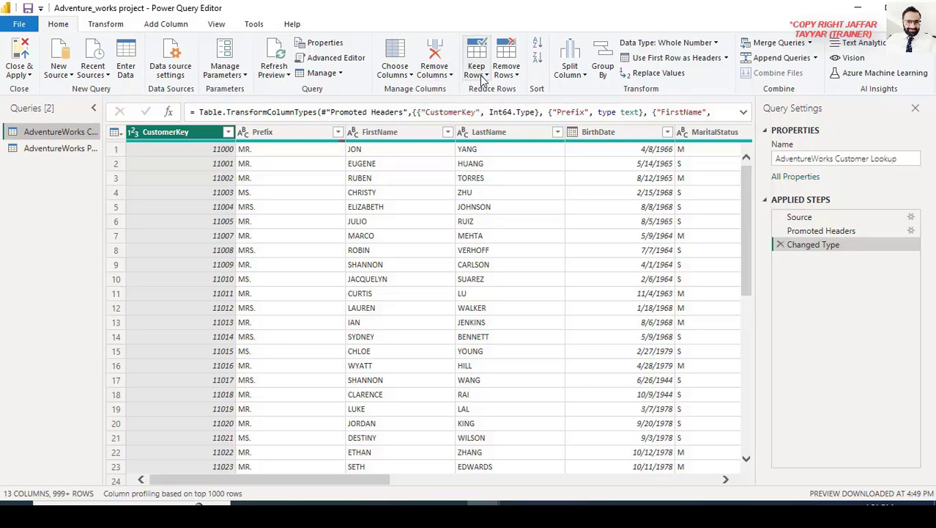
left_click(403, 134)
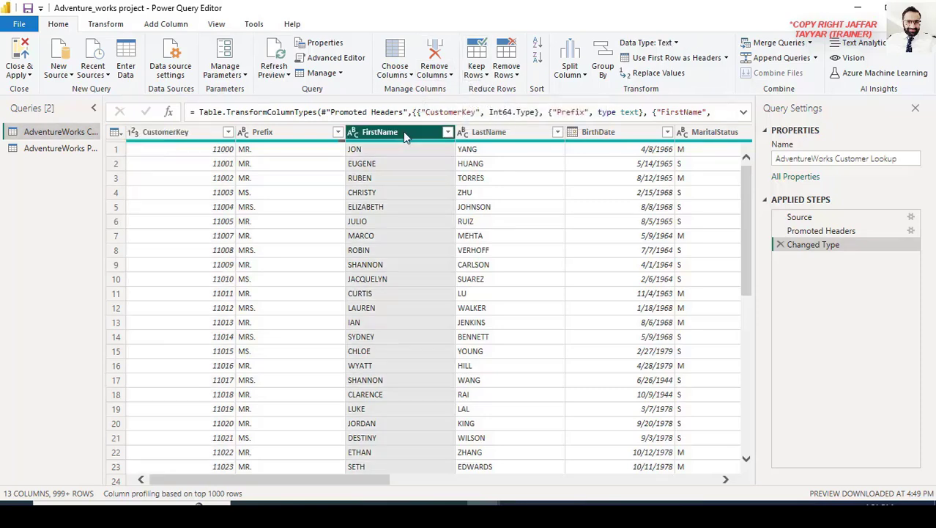
left_click(435, 64)
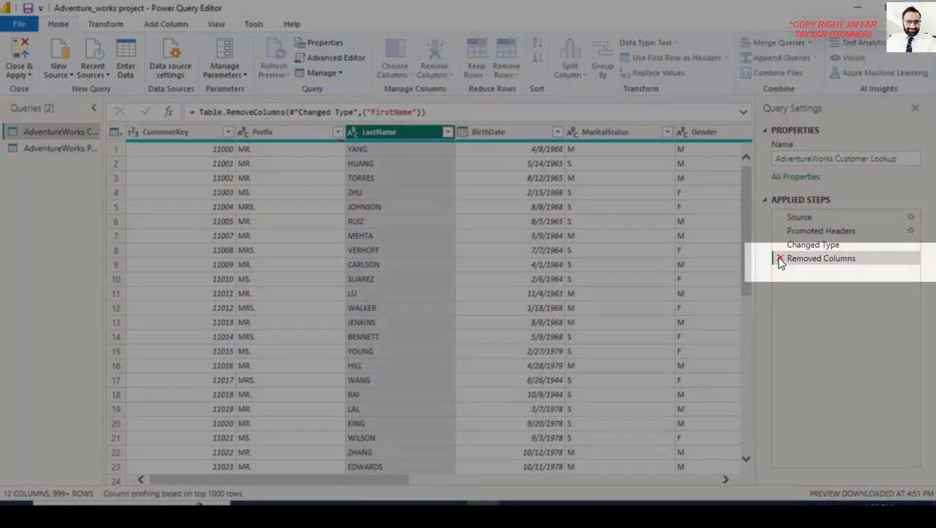
left_click(781, 260)
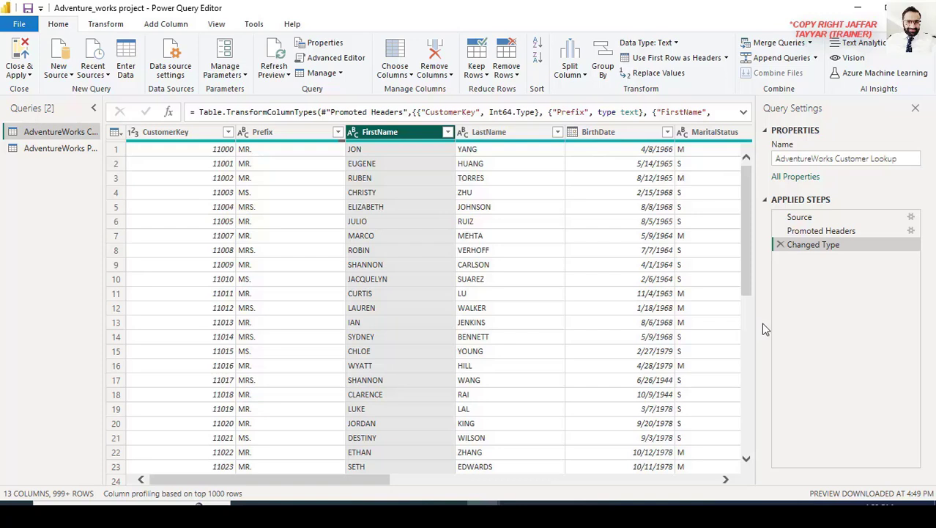
Step: Duplicate the ProductSubcategoryKey column in the AdventureWorks Product Lookup query
left_click(53, 151)
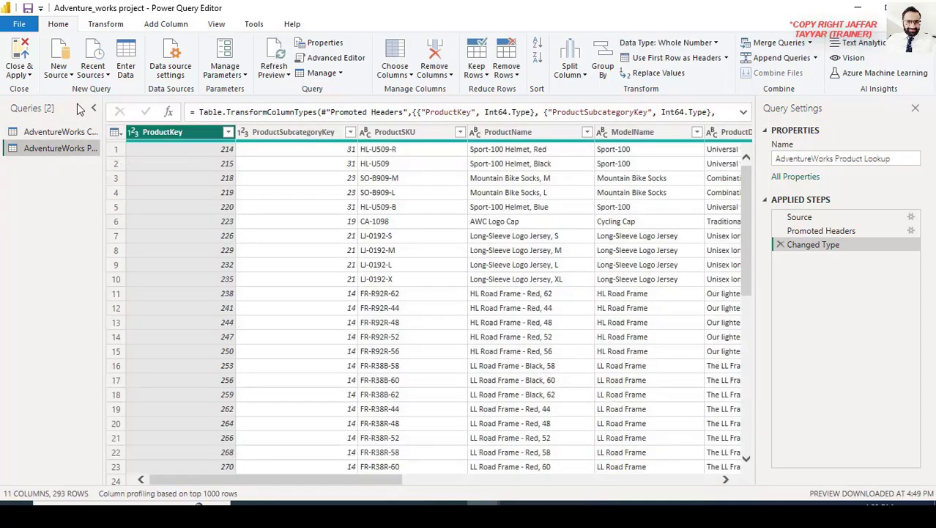
left_click(106, 25)
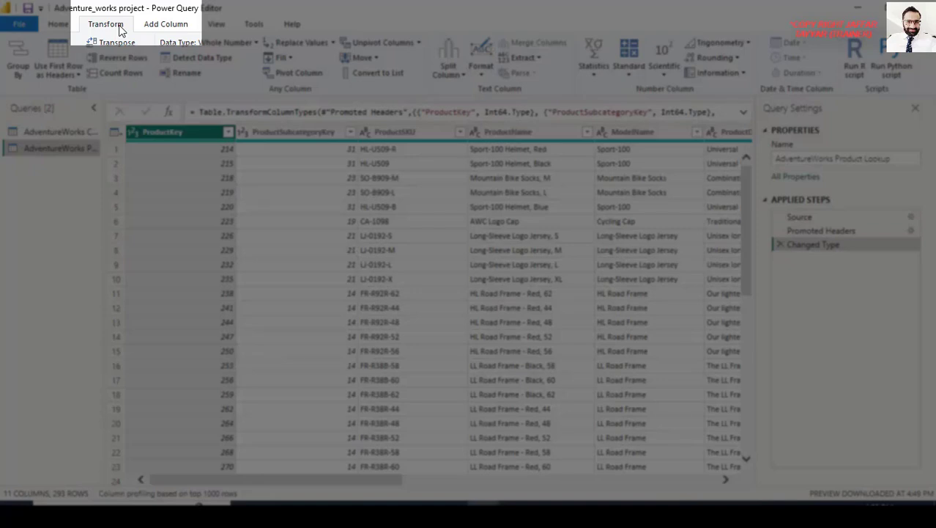
left_click(174, 25)
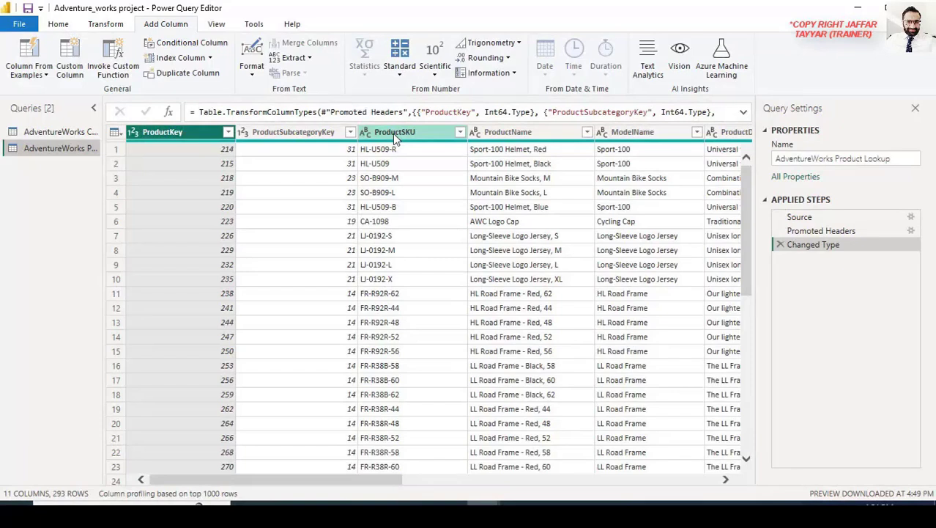
left_click(320, 132)
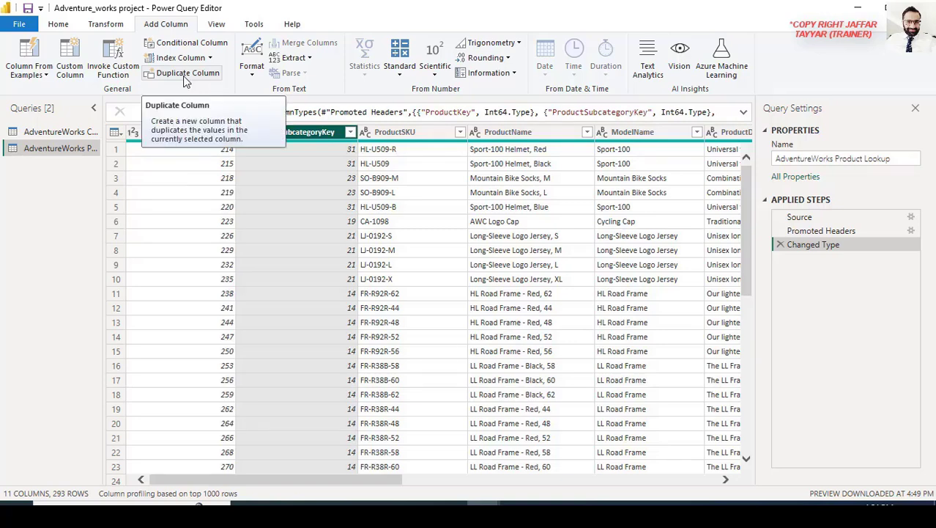
left_click(185, 74)
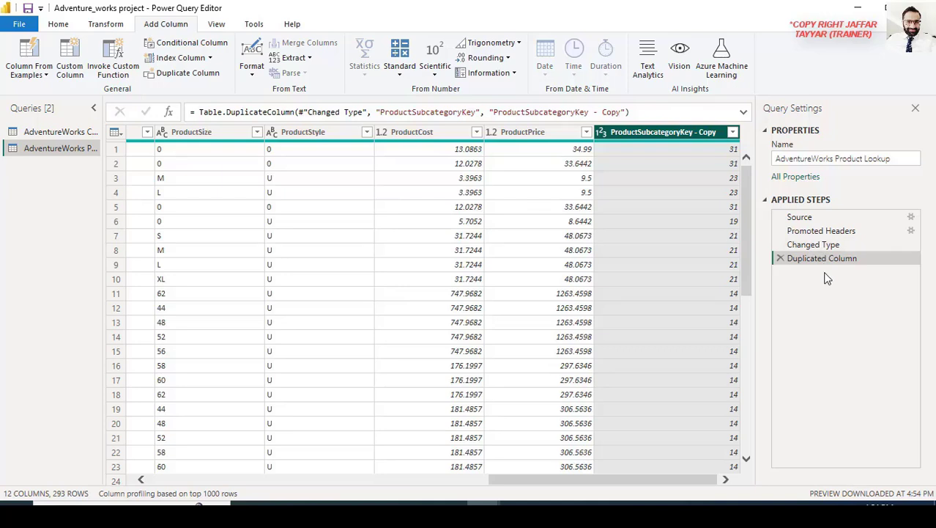
left_click(254, 73)
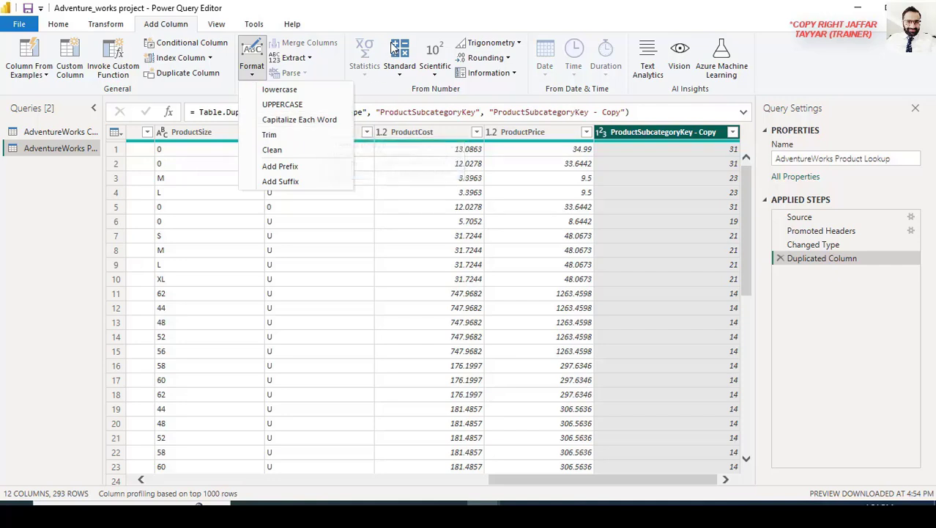
left_click(416, 16)
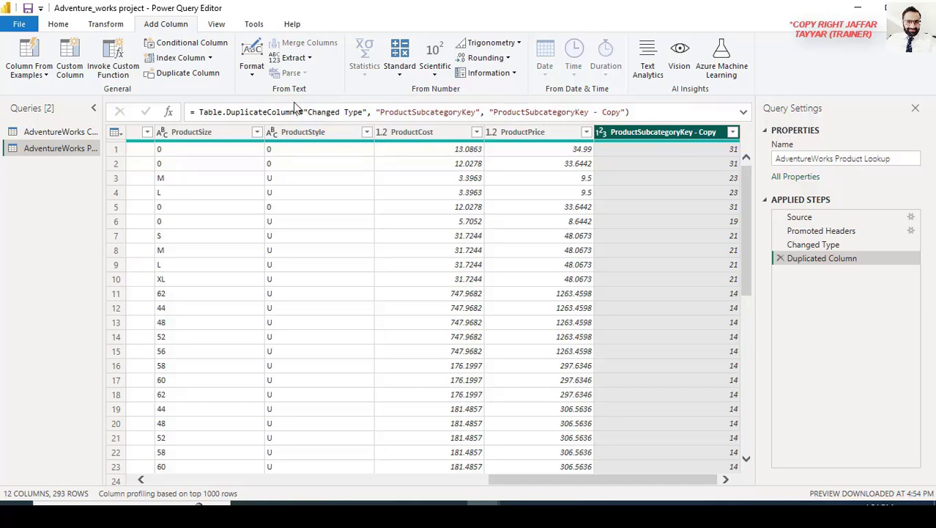
left_click(218, 25)
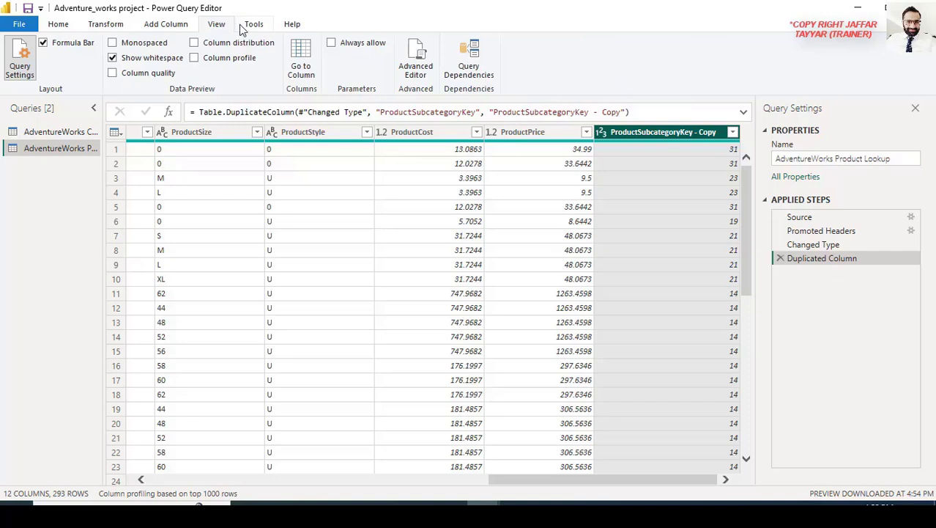
left_click(254, 27)
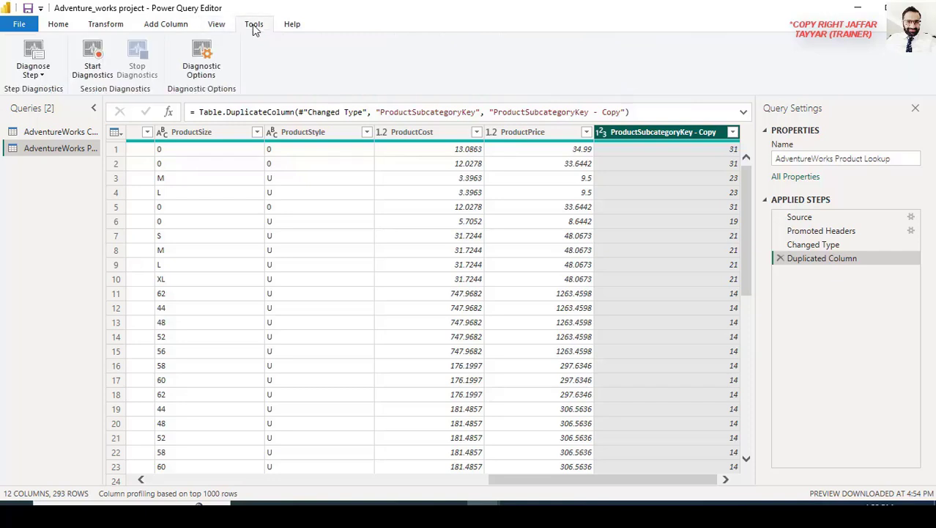
left_click(60, 31)
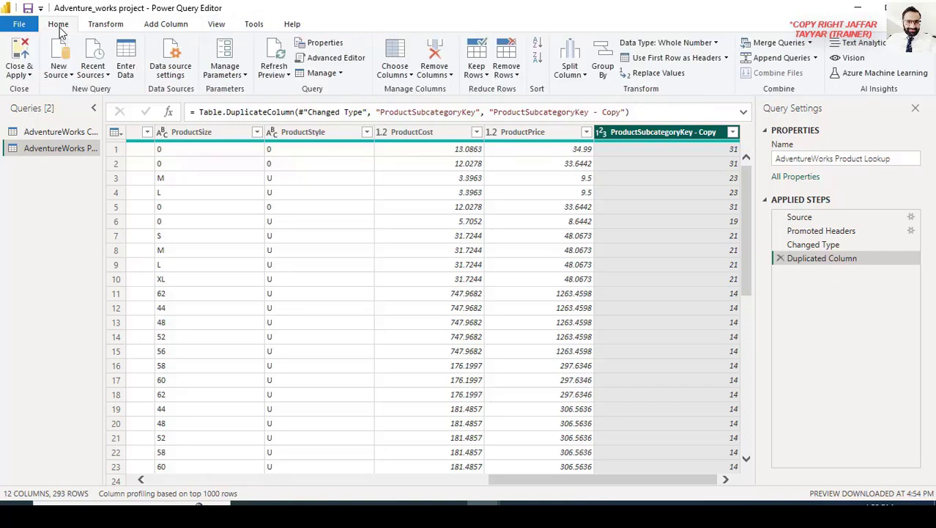